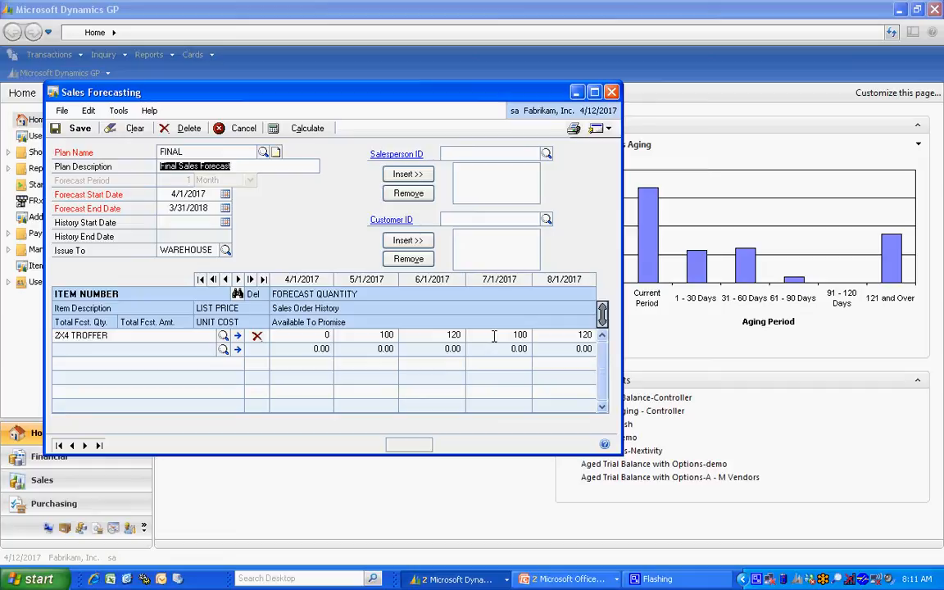
Step: Review the FINAL plan's forecast quantities through 12/1/2017 and its MRP forecasting selections, and close both windows
click(239, 279)
click(238, 279)
click(238, 280)
click(239, 279)
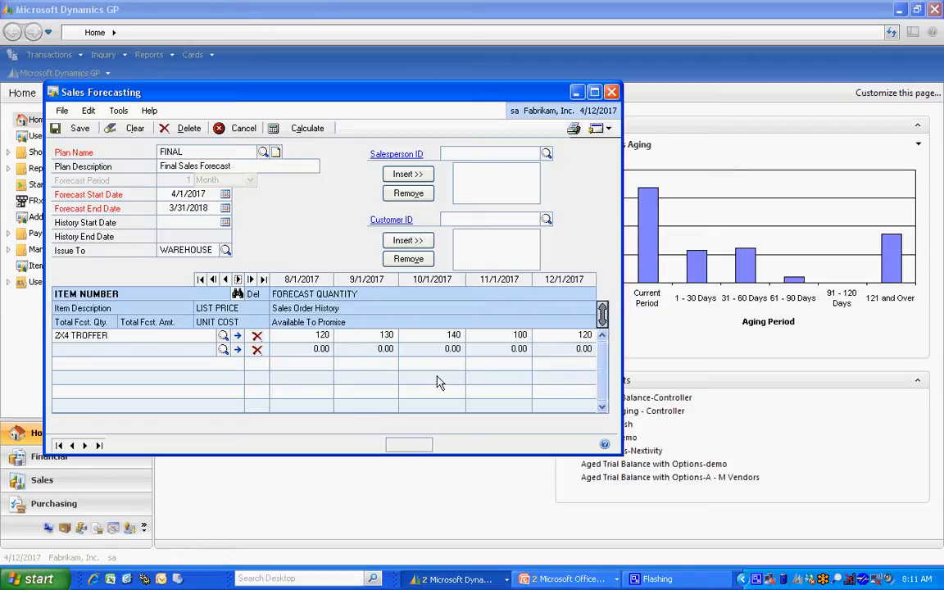
click(603, 133)
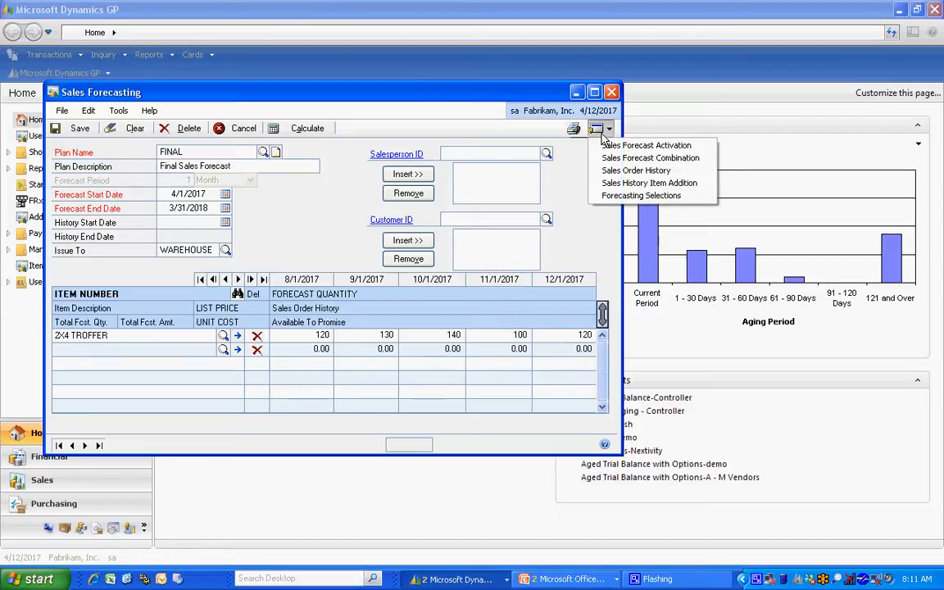
click(611, 197)
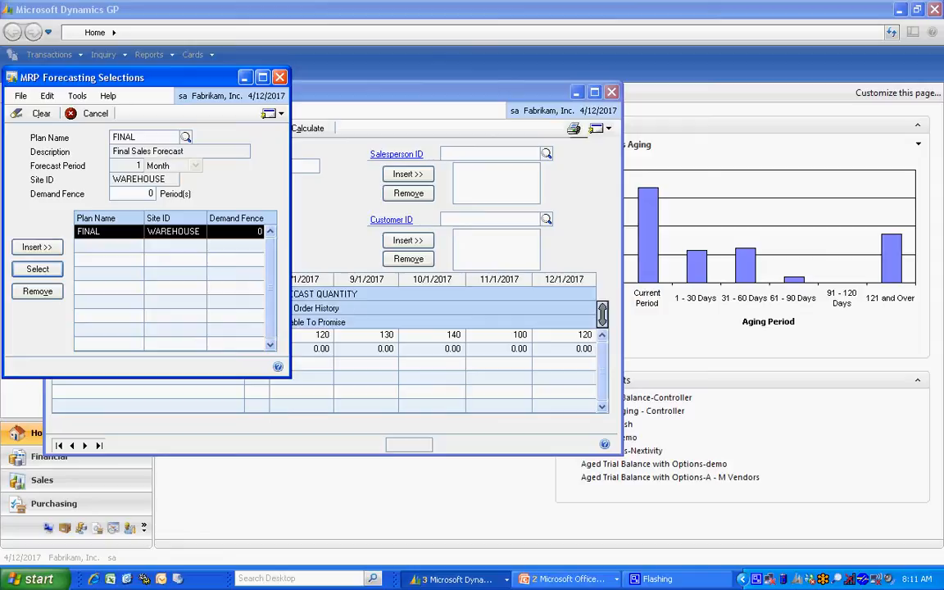
click(281, 80)
click(612, 92)
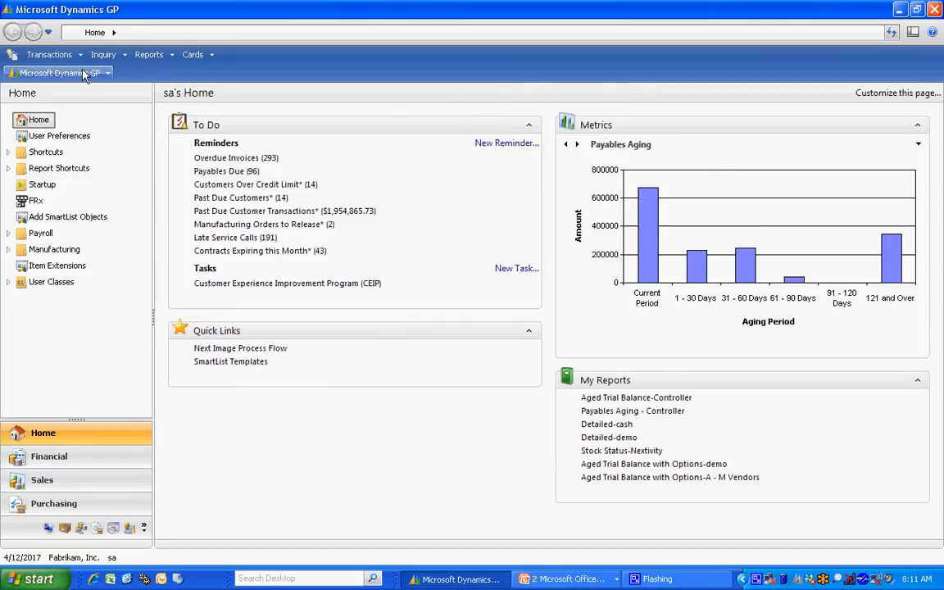
Step: Process a full MRP regeneration for 6 months with monthly buckets and close the regeneration window
click(56, 55)
mouse_move(106, 196)
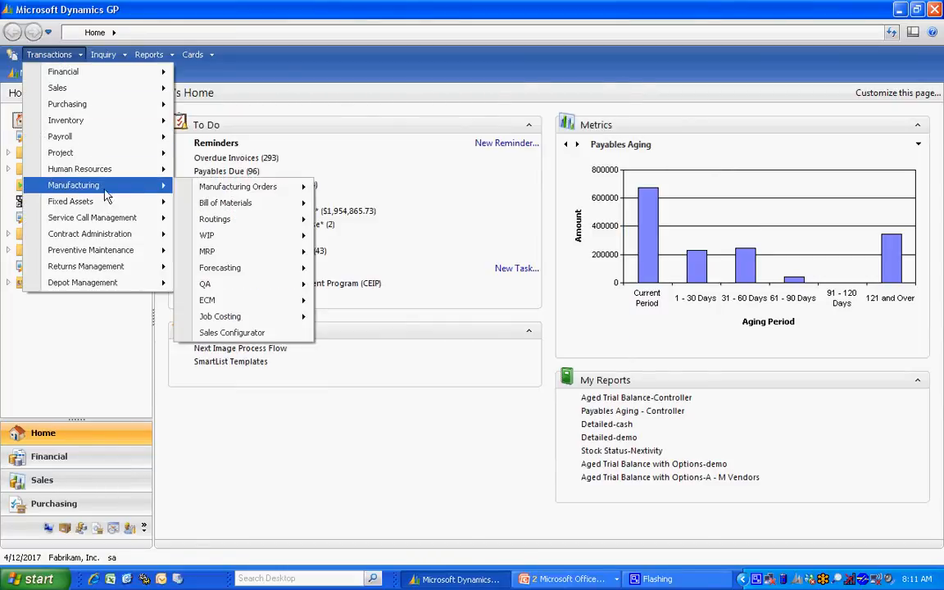
mouse_move(236, 251)
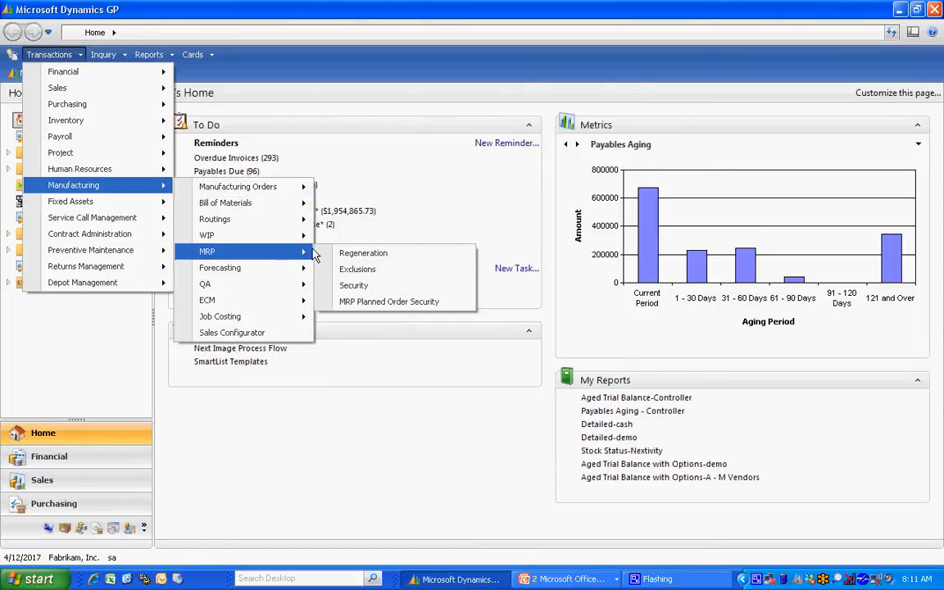
click(360, 253)
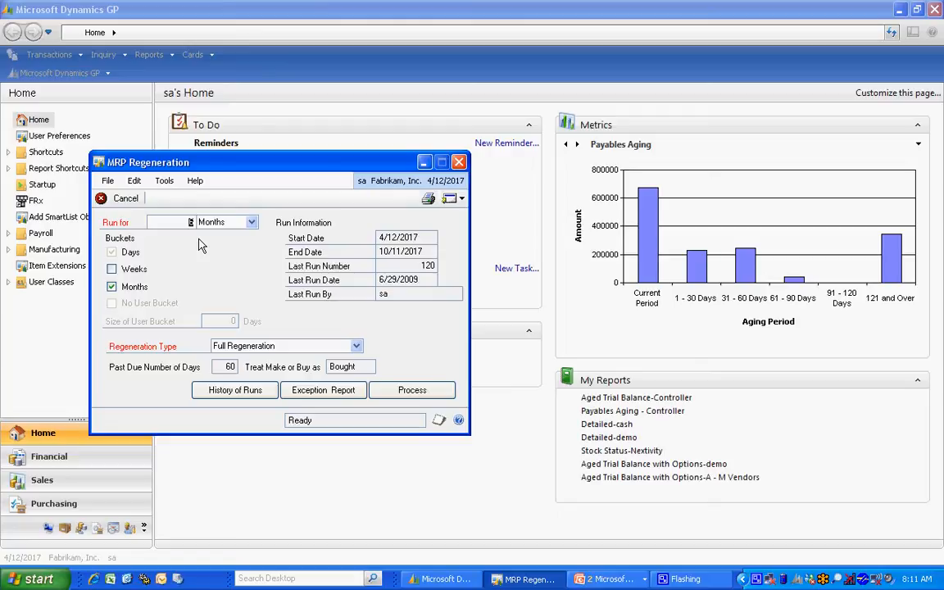
click(412, 392)
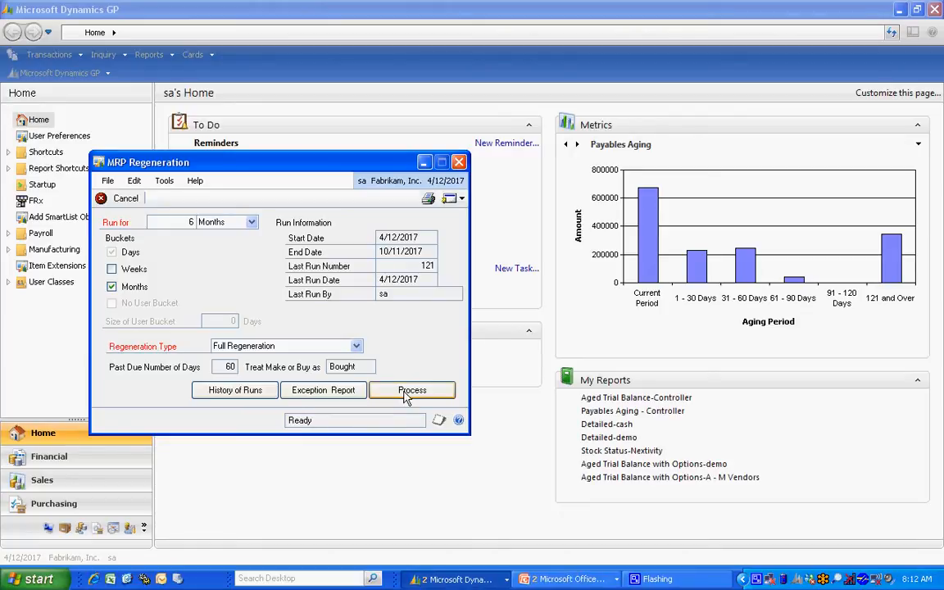
click(459, 162)
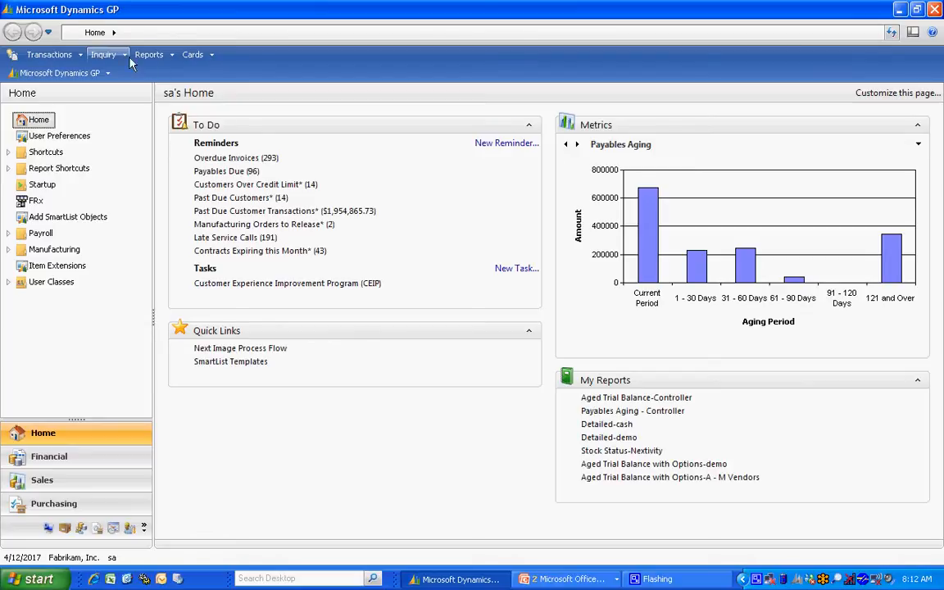
Step: Open the manufacturing MRP Workbench inquiry and load the item 2X4 TROFFER
click(105, 55)
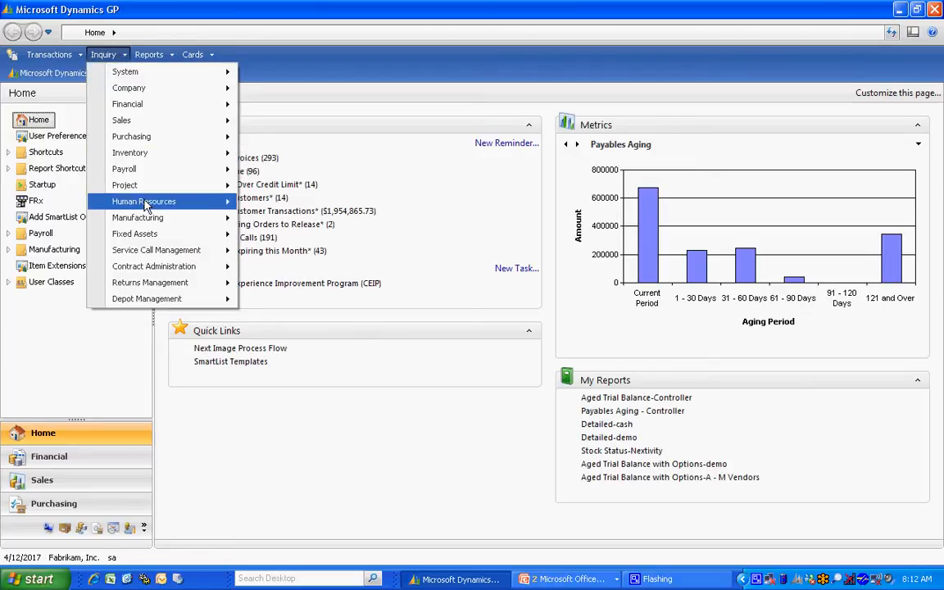
mouse_move(155, 217)
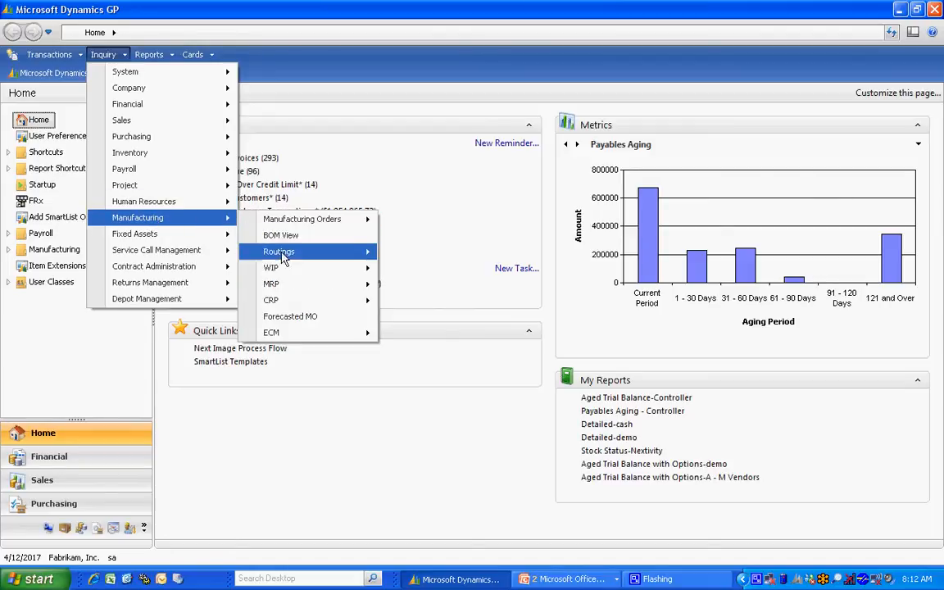
mouse_move(379, 288)
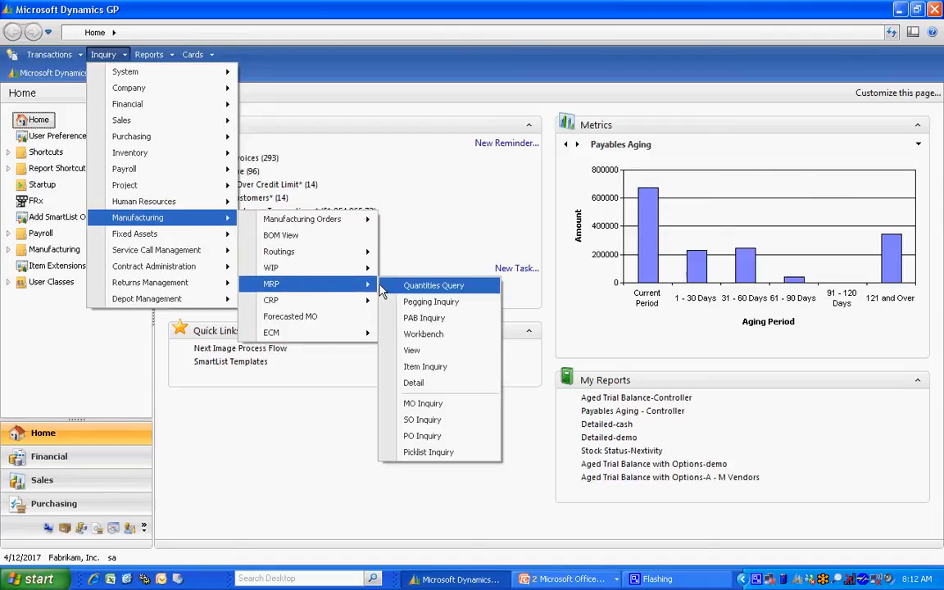
click(418, 334)
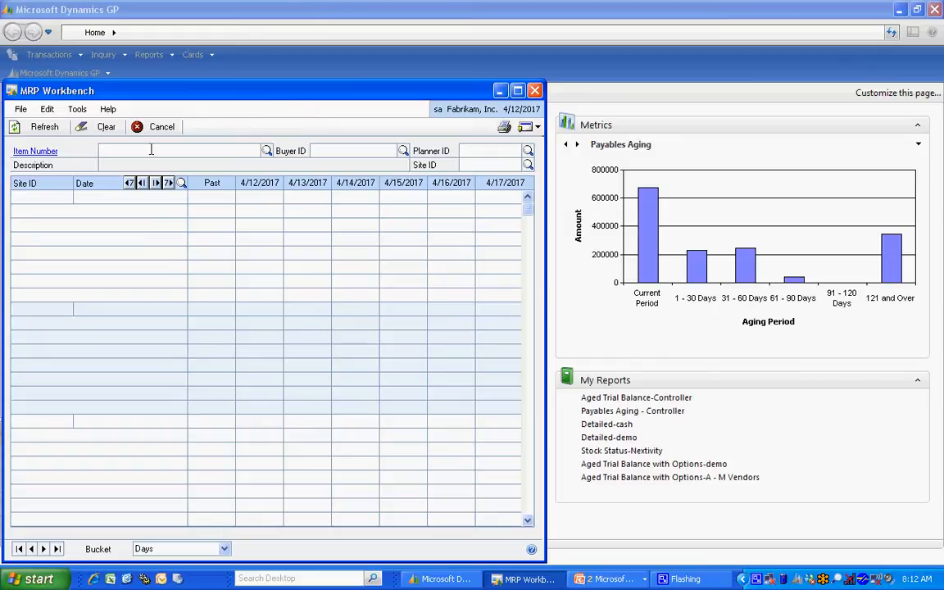
text(2)
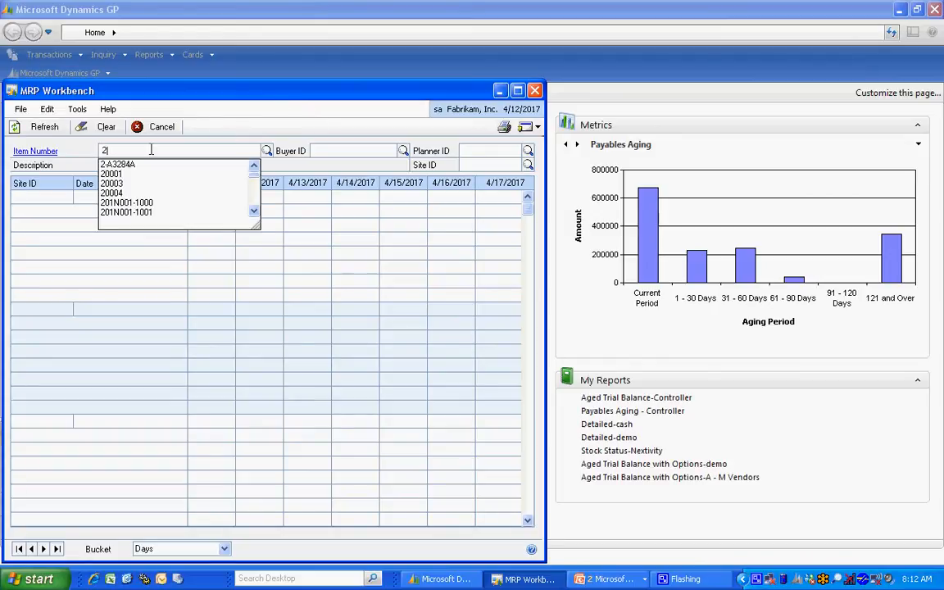
text(X)
key(Down)
key(Tab)
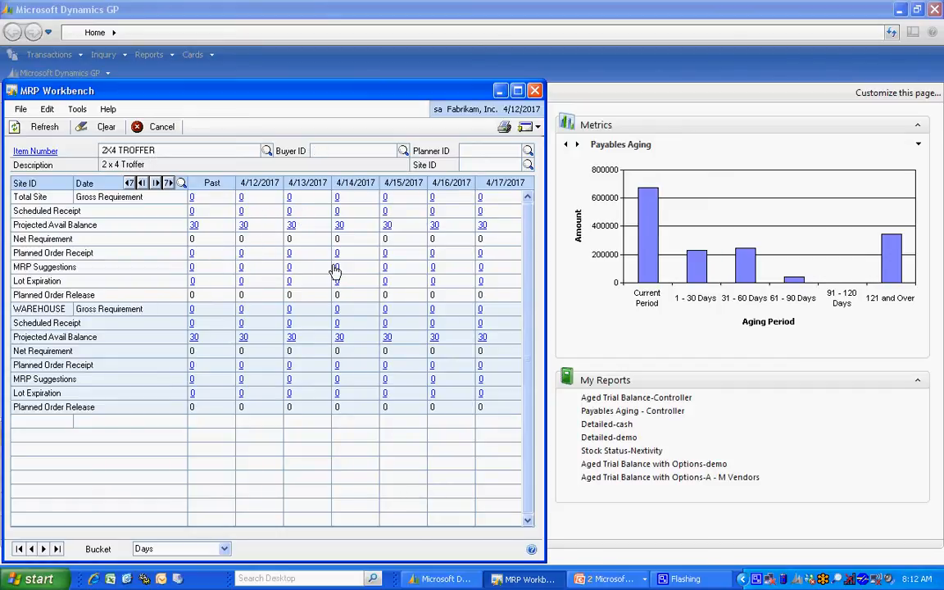
Step: Show the workbench in Months buckets and inspect the document behind the WAREHOUSE gross requirement for 5/1/2017
click(211, 549)
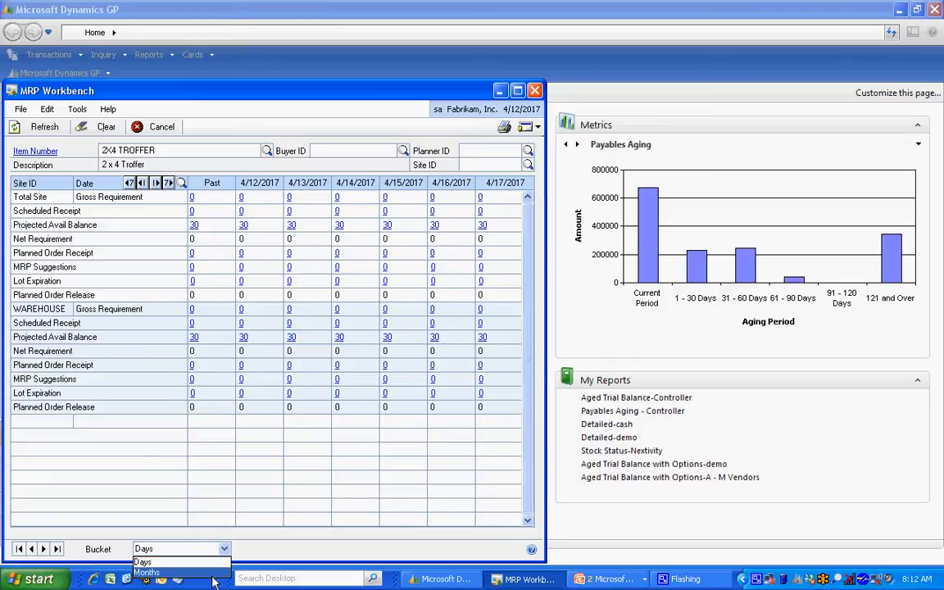
click(210, 572)
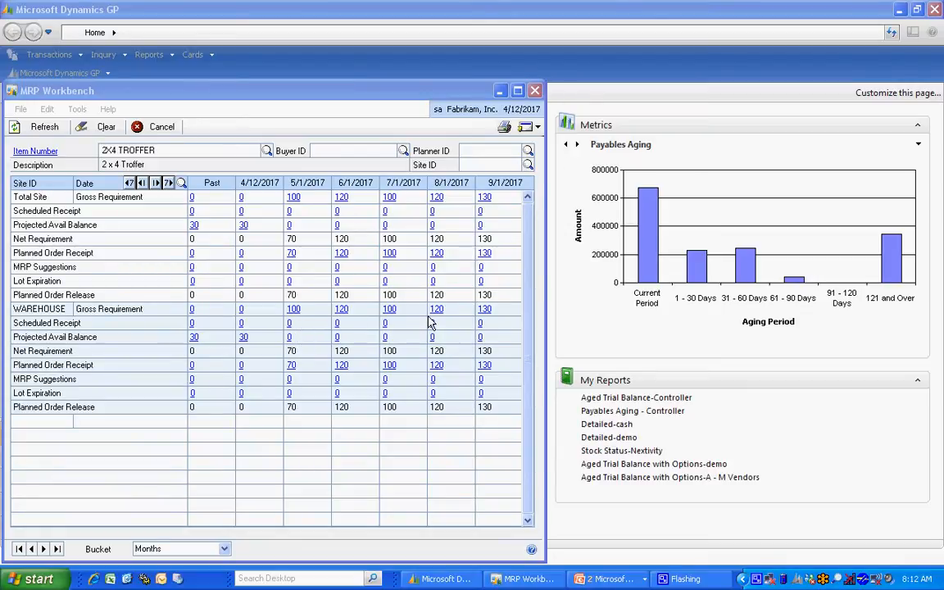
click(295, 310)
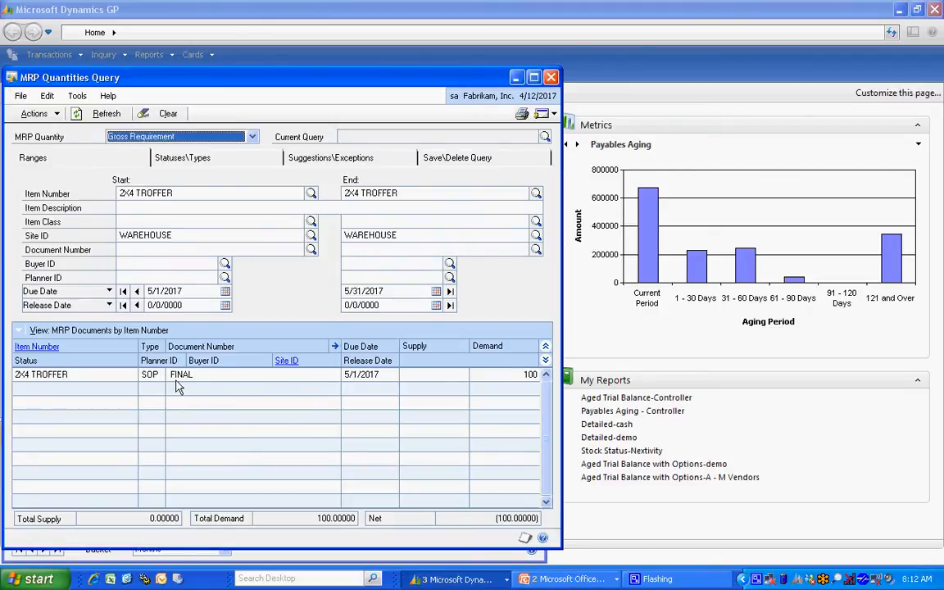
click(551, 78)
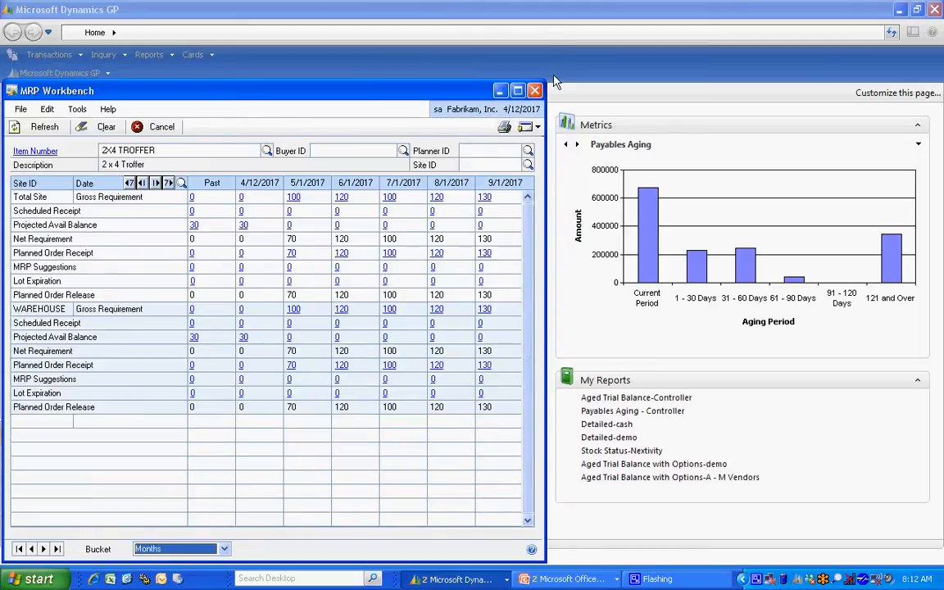
Step: Transfer the WAREHOUSE planned order for 5/1/2017 to a manufacturing order, save it, and close the MRP inquiry windows
click(291, 367)
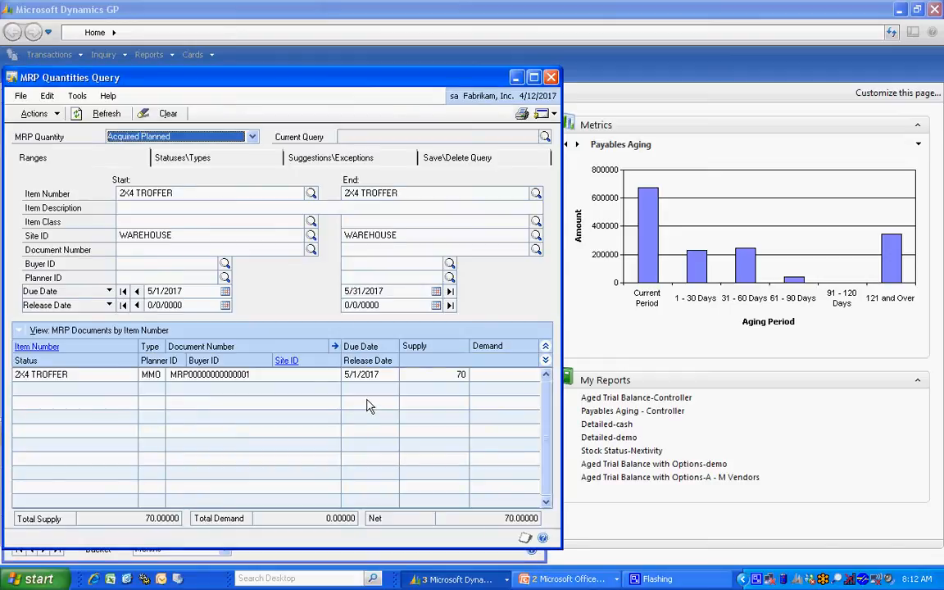
double_click(297, 377)
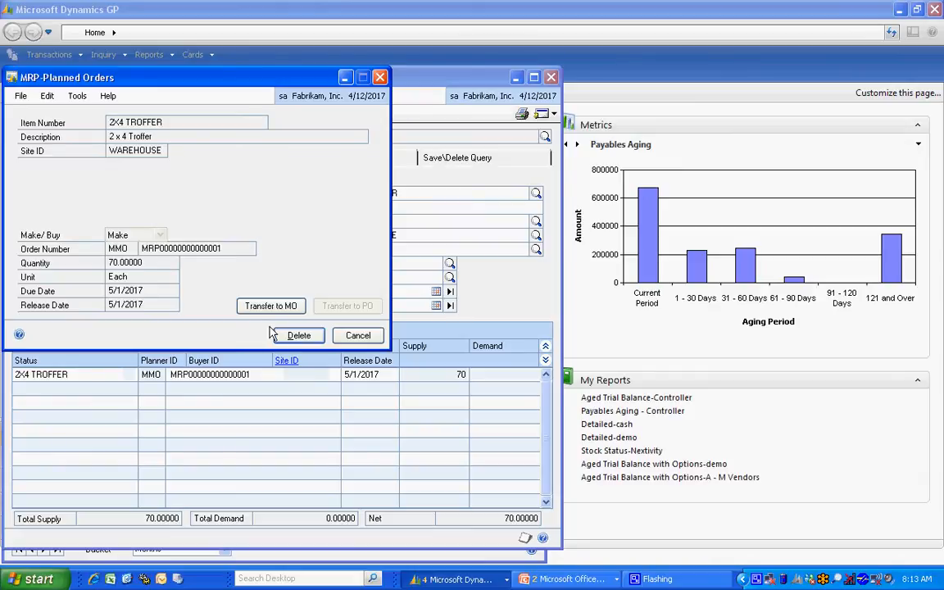
click(261, 309)
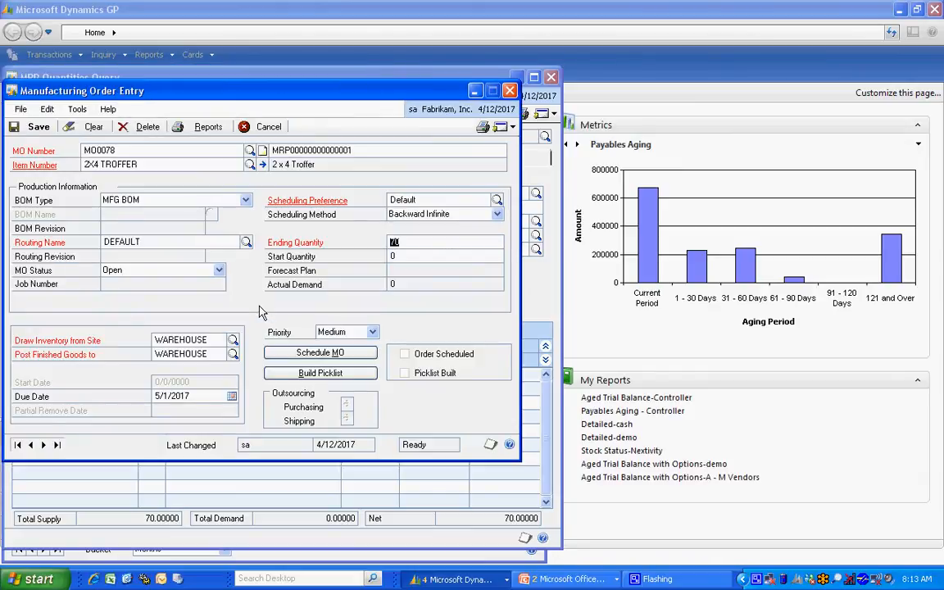
drag(256, 92, 292, 110)
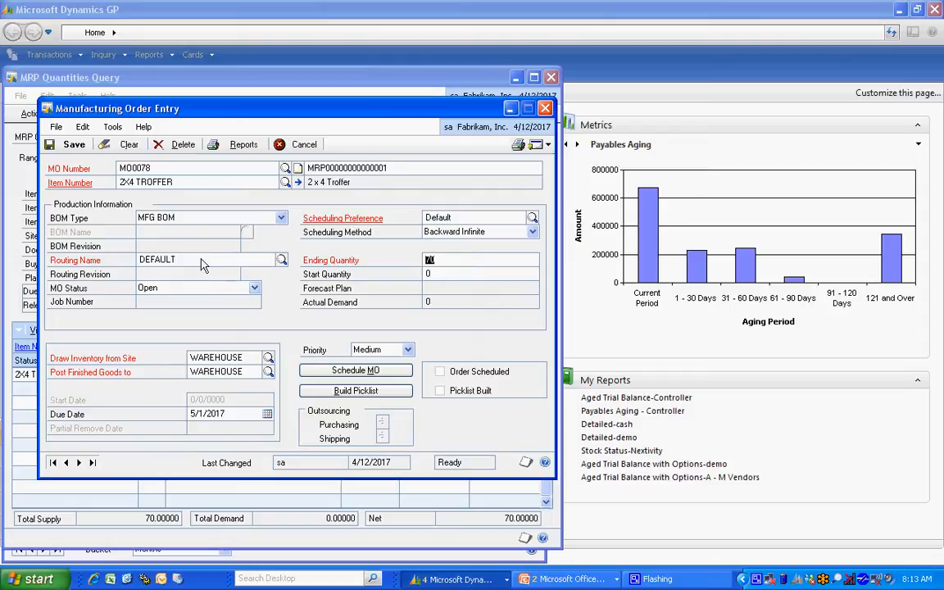
click(68, 145)
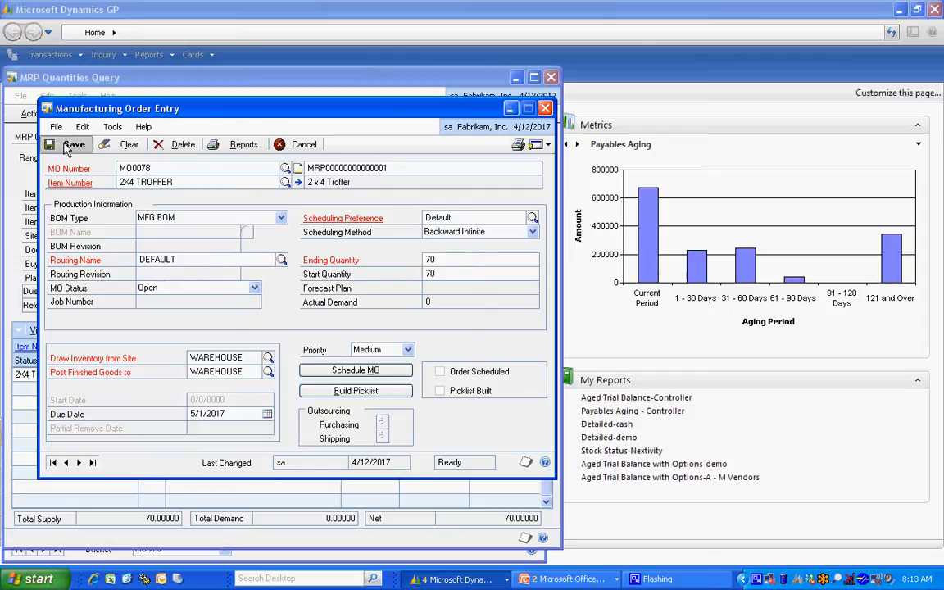
click(546, 109)
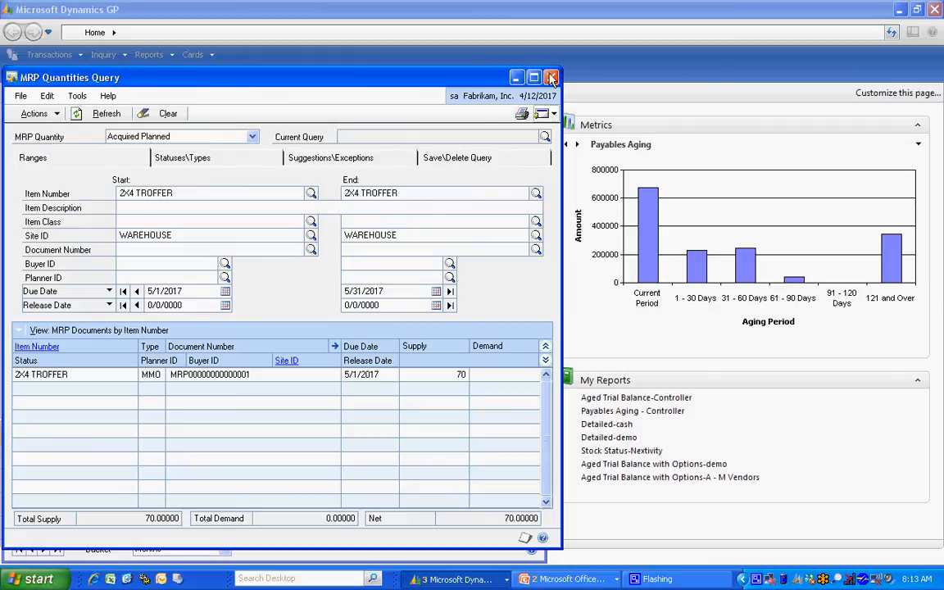
click(551, 77)
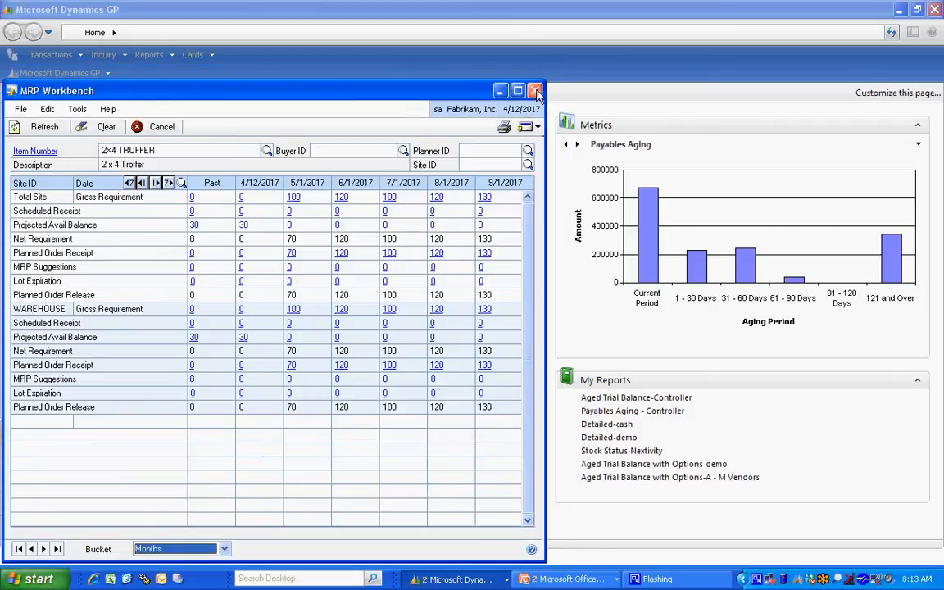
click(536, 91)
Step: Create purchase orders for all selectable items and their primary vendors in Purchase Request Resolution, and finish the resolution
click(49, 54)
mouse_move(92, 106)
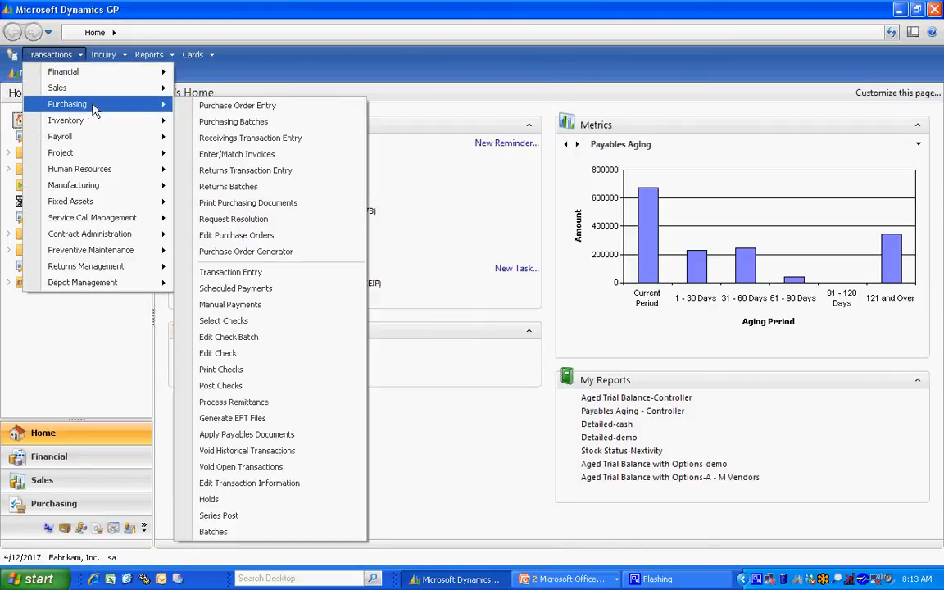
click(259, 222)
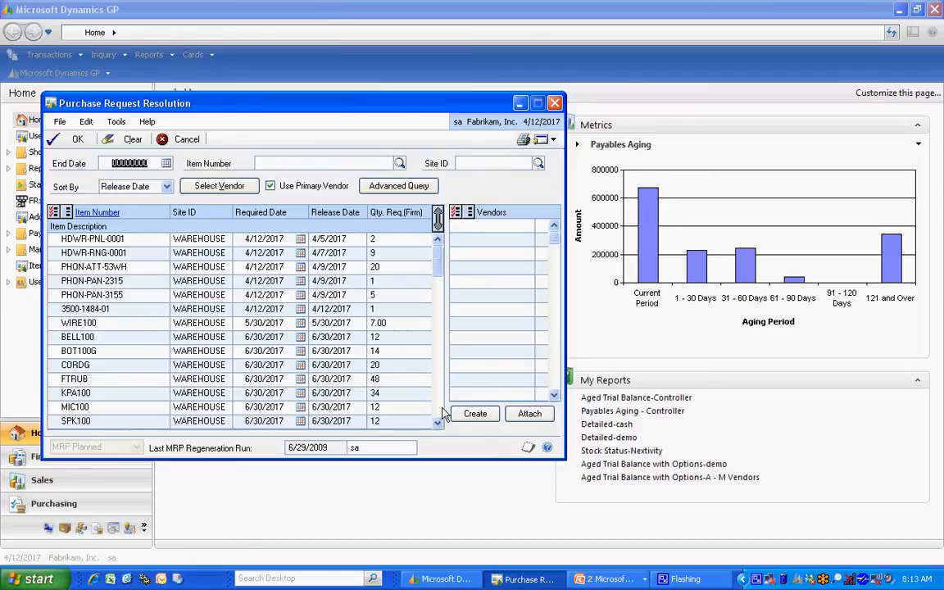
click(441, 406)
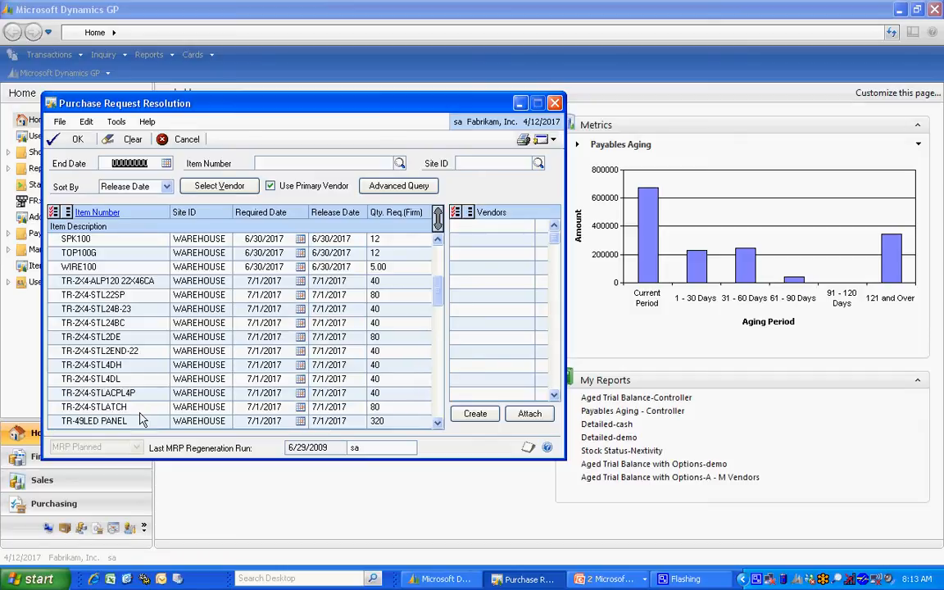
click(52, 213)
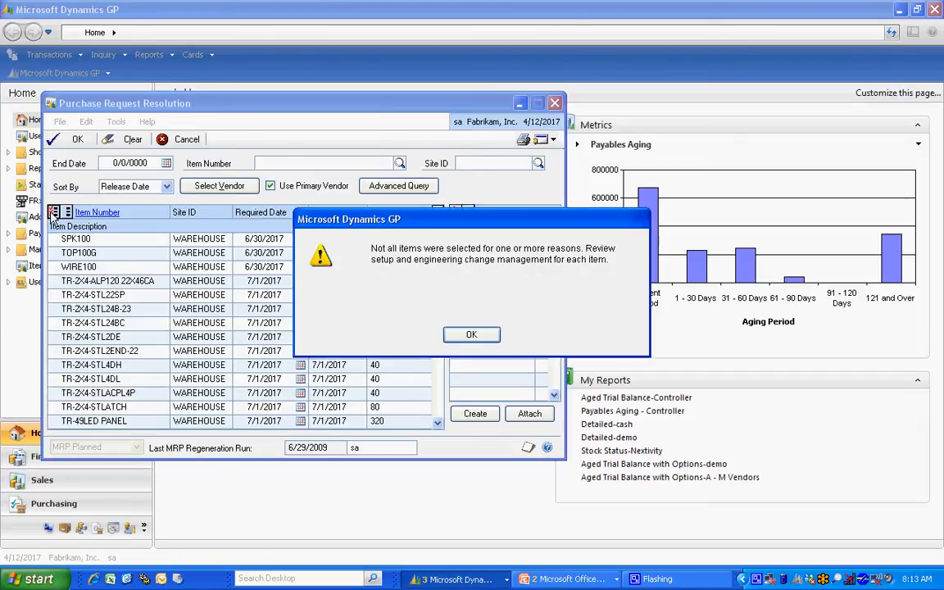
click(469, 334)
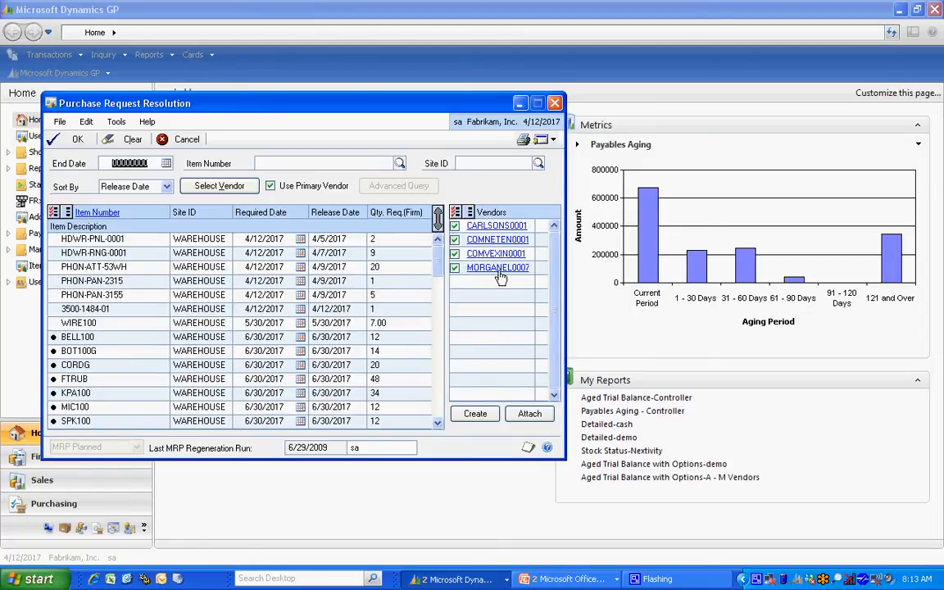
click(476, 415)
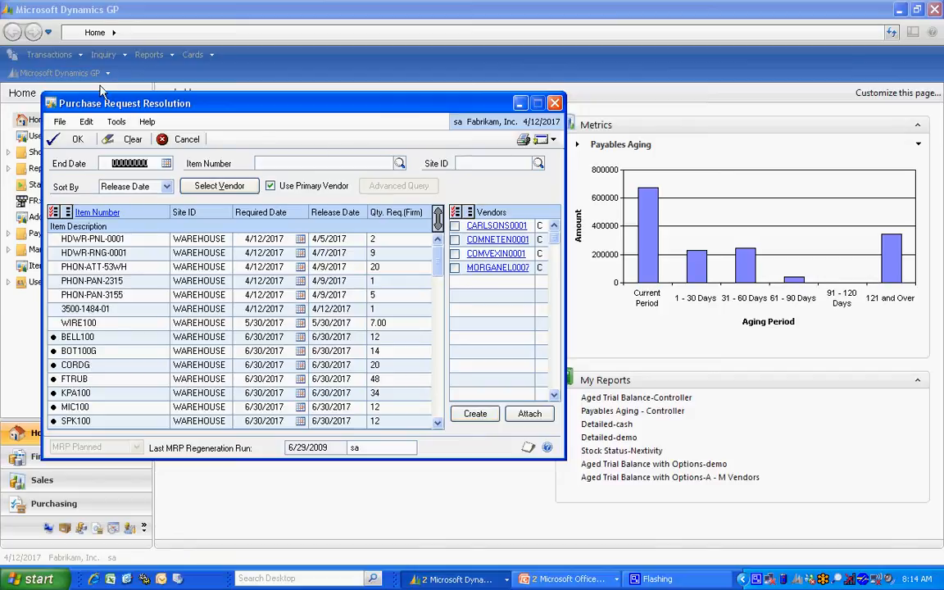
click(75, 139)
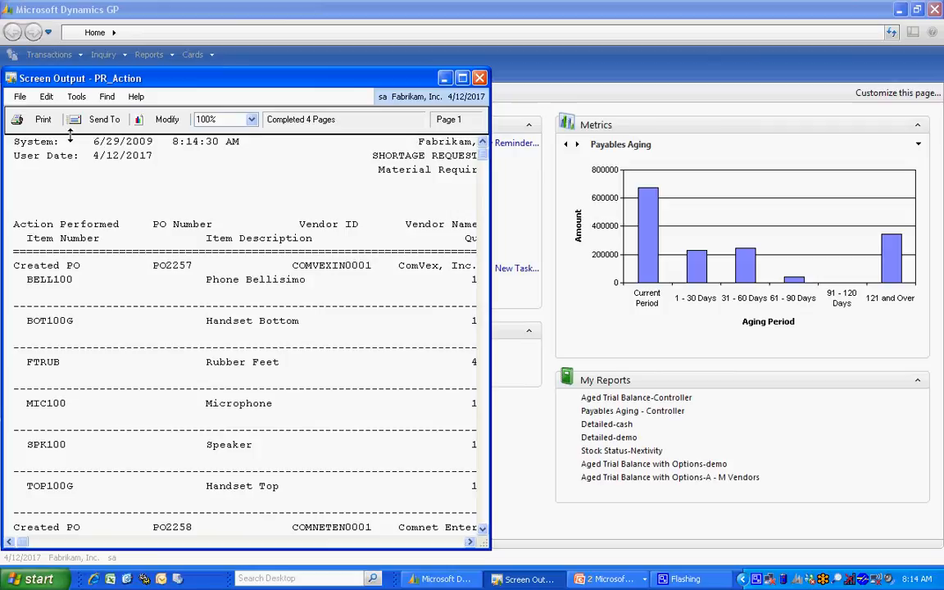
Step: Review the Shortage Request Resolution report of the created purchase orders at full-screen size and close it
click(462, 79)
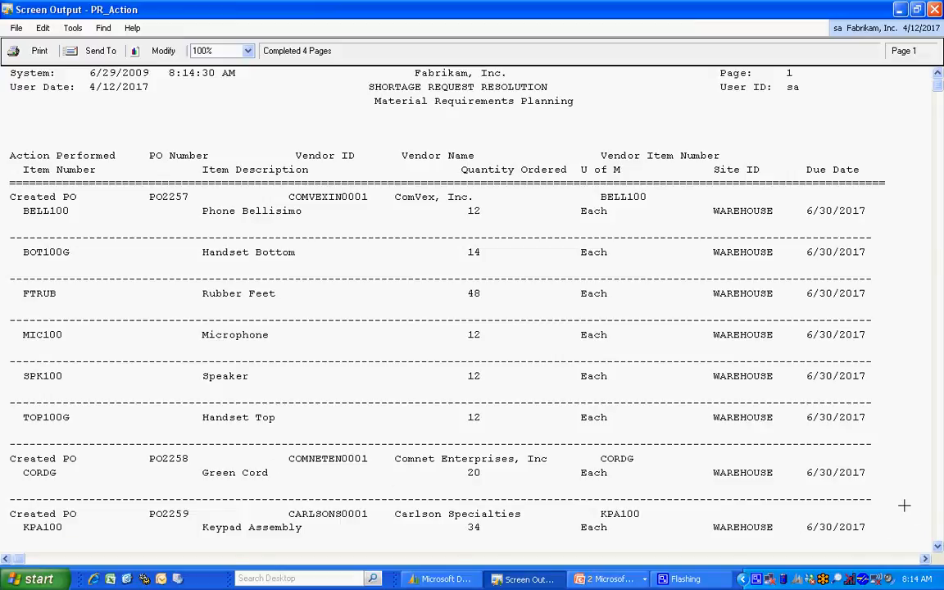
click(939, 514)
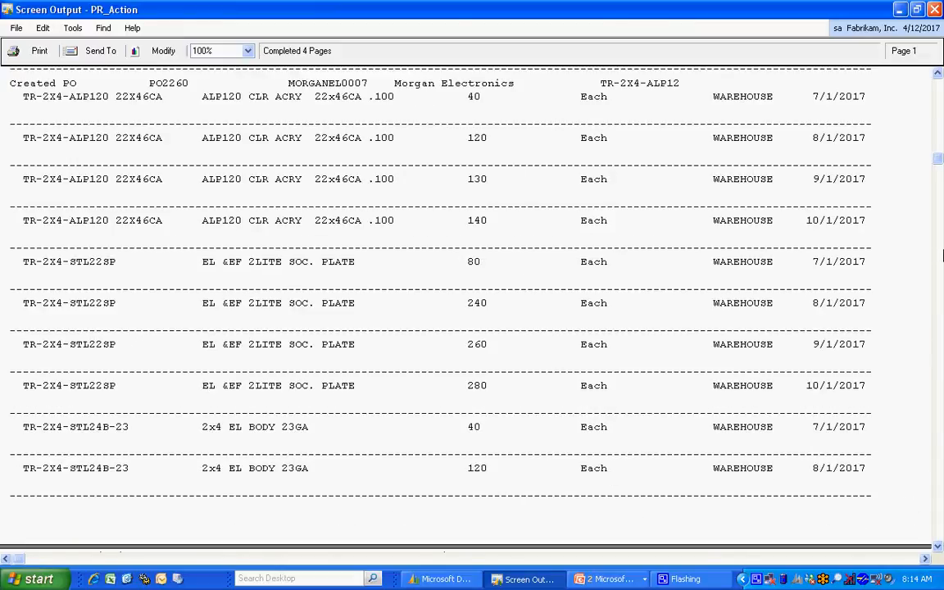
drag(938, 161, 938, 89)
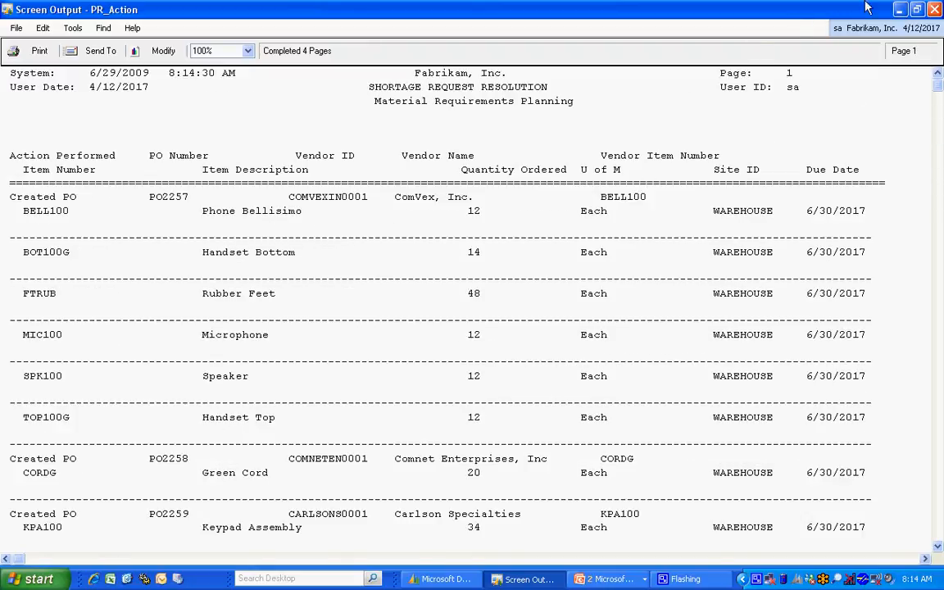
click(935, 9)
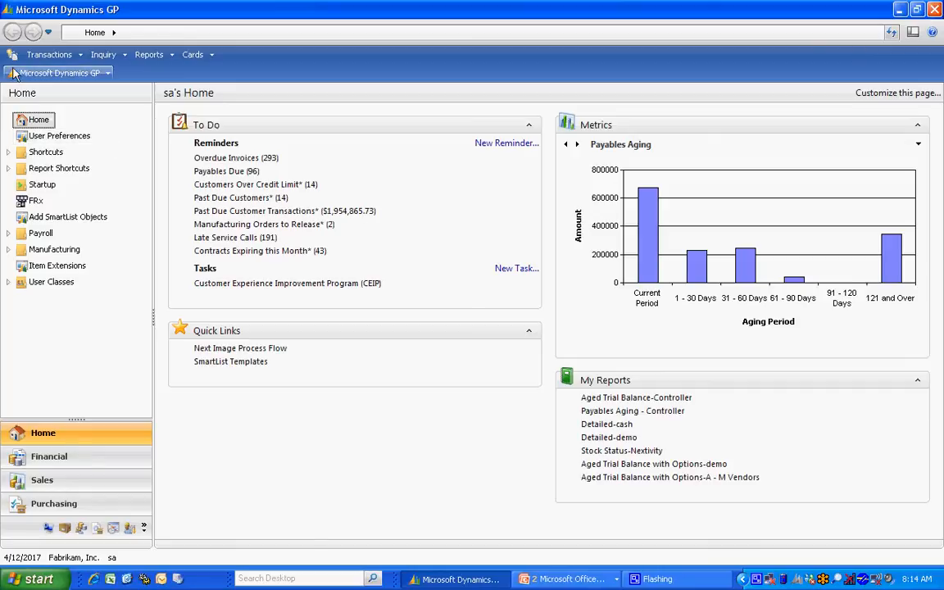
Step: Open Purchase Order Entry and display the last purchase order on file
click(32, 55)
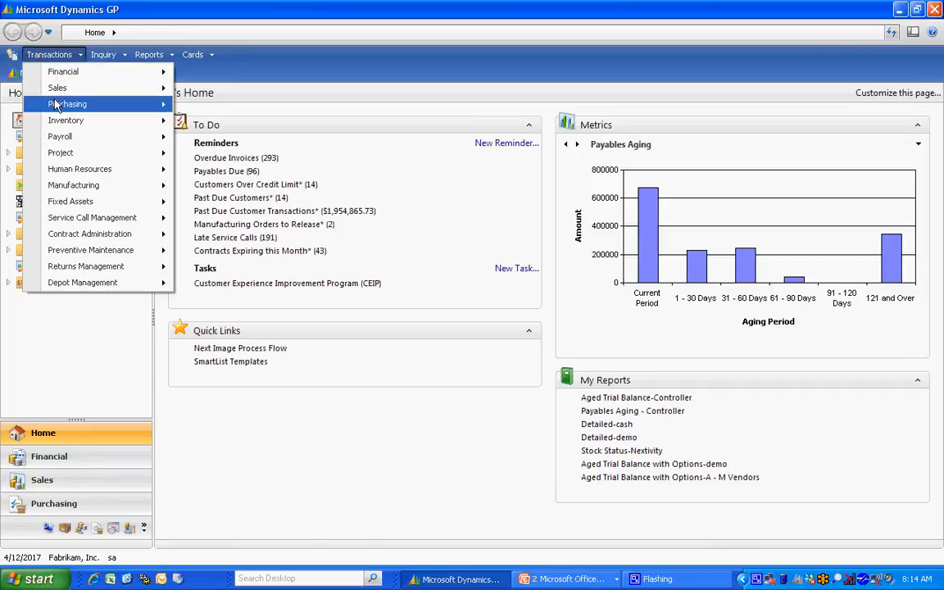
mouse_move(46, 104)
click(192, 106)
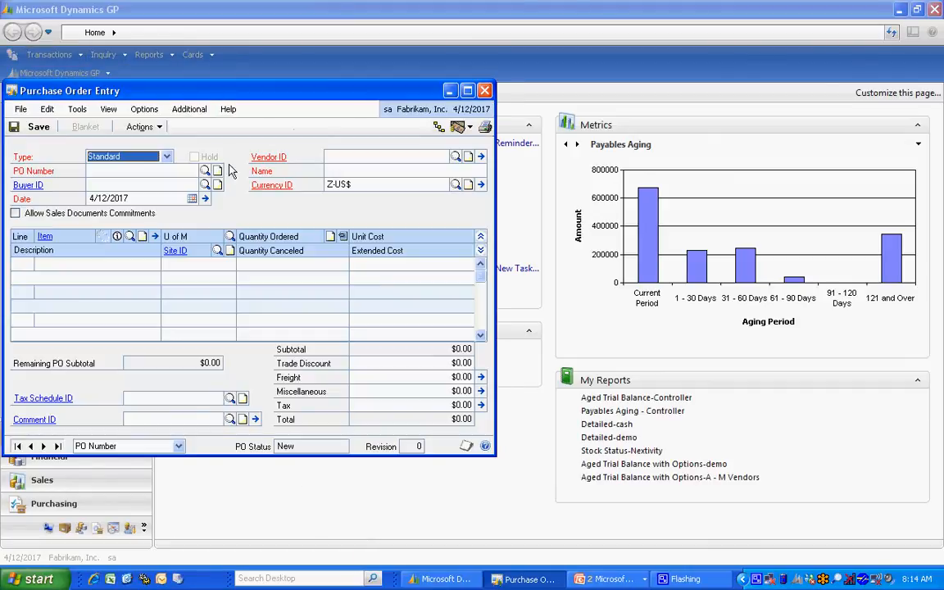
click(58, 446)
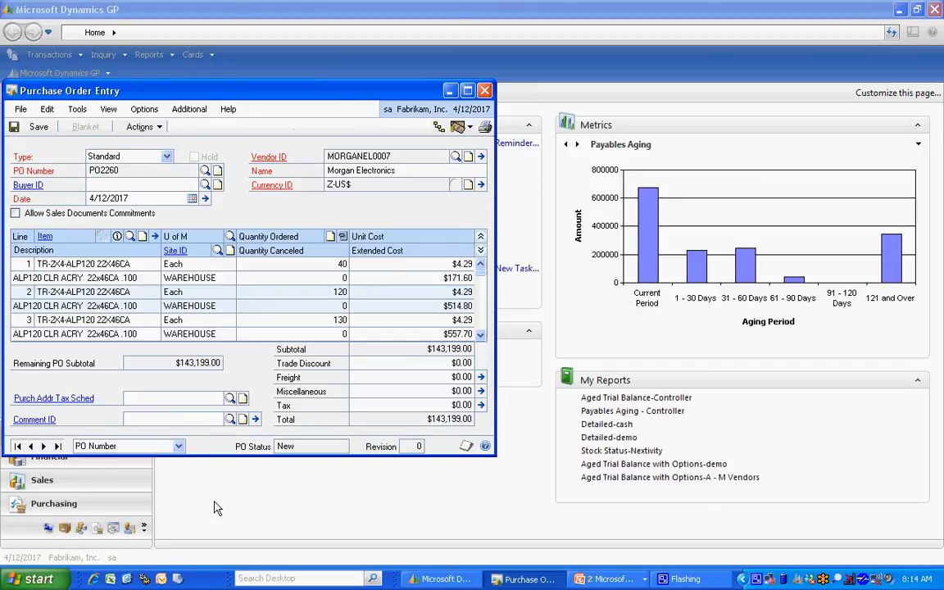